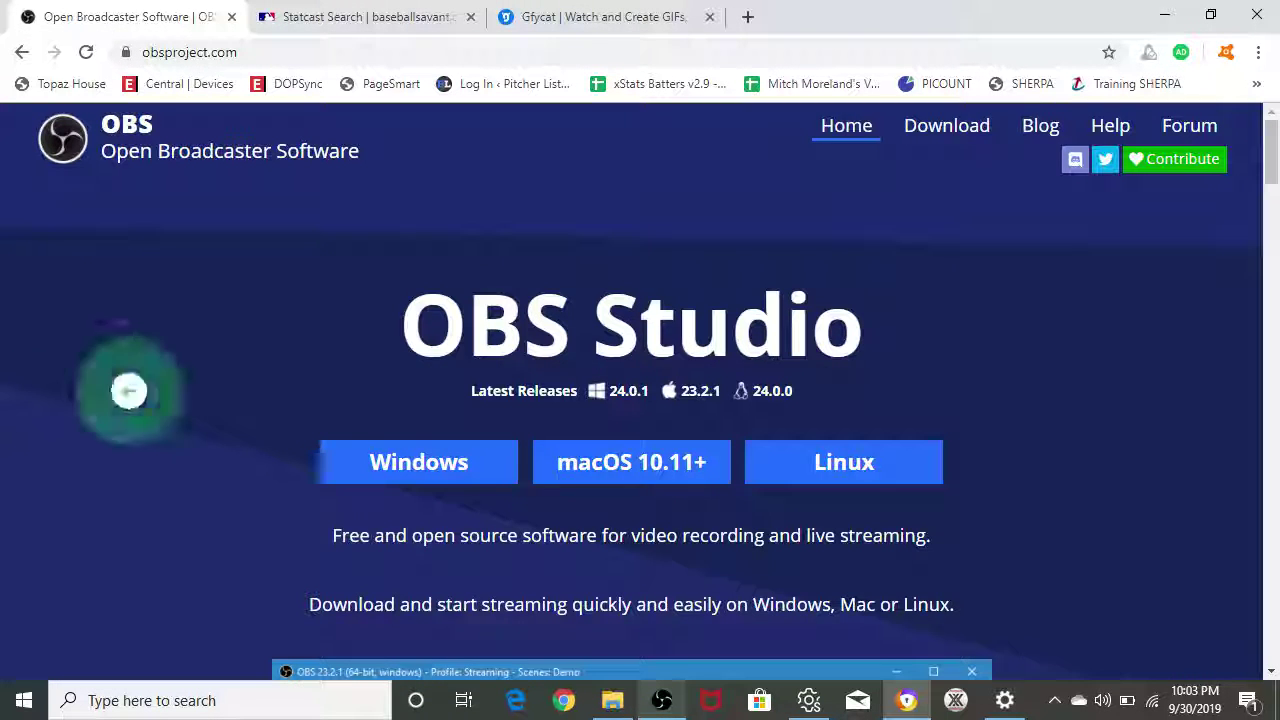
# Return to the Google results for open broadcaster software and open the official OBS website
pyautogui.hscroll(-5, 640, 400)
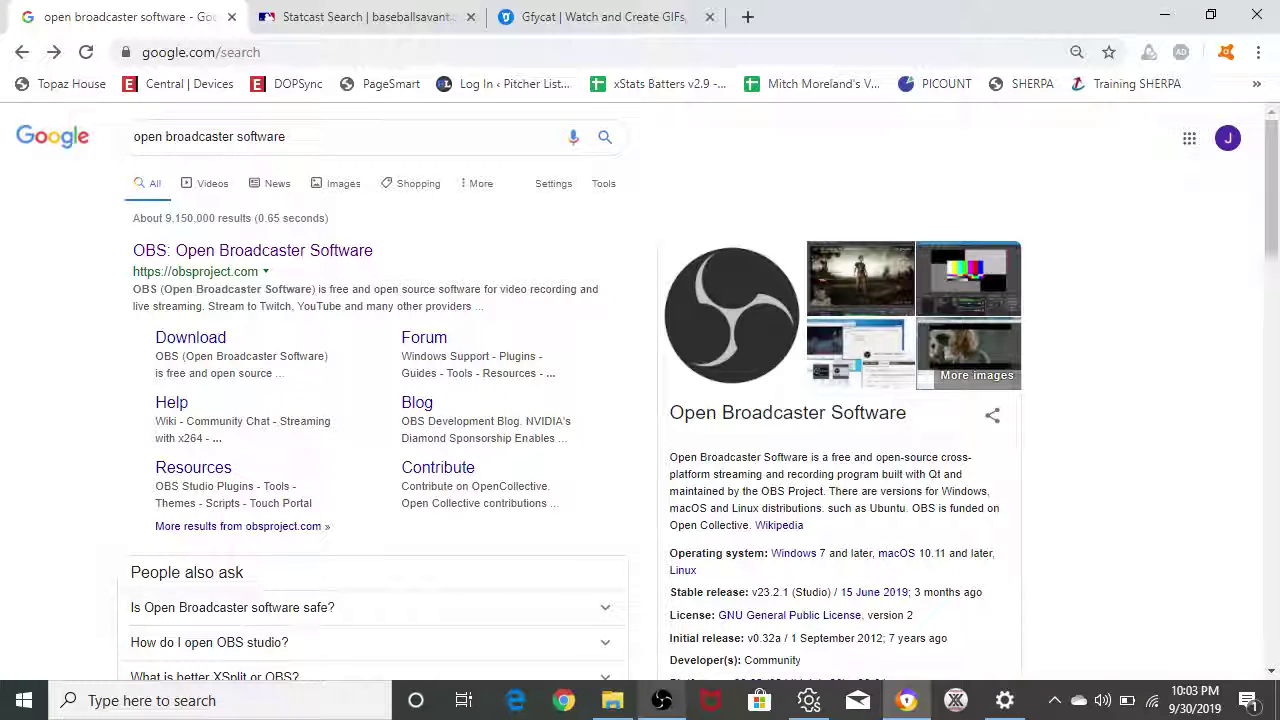
pyautogui.click(252, 251)
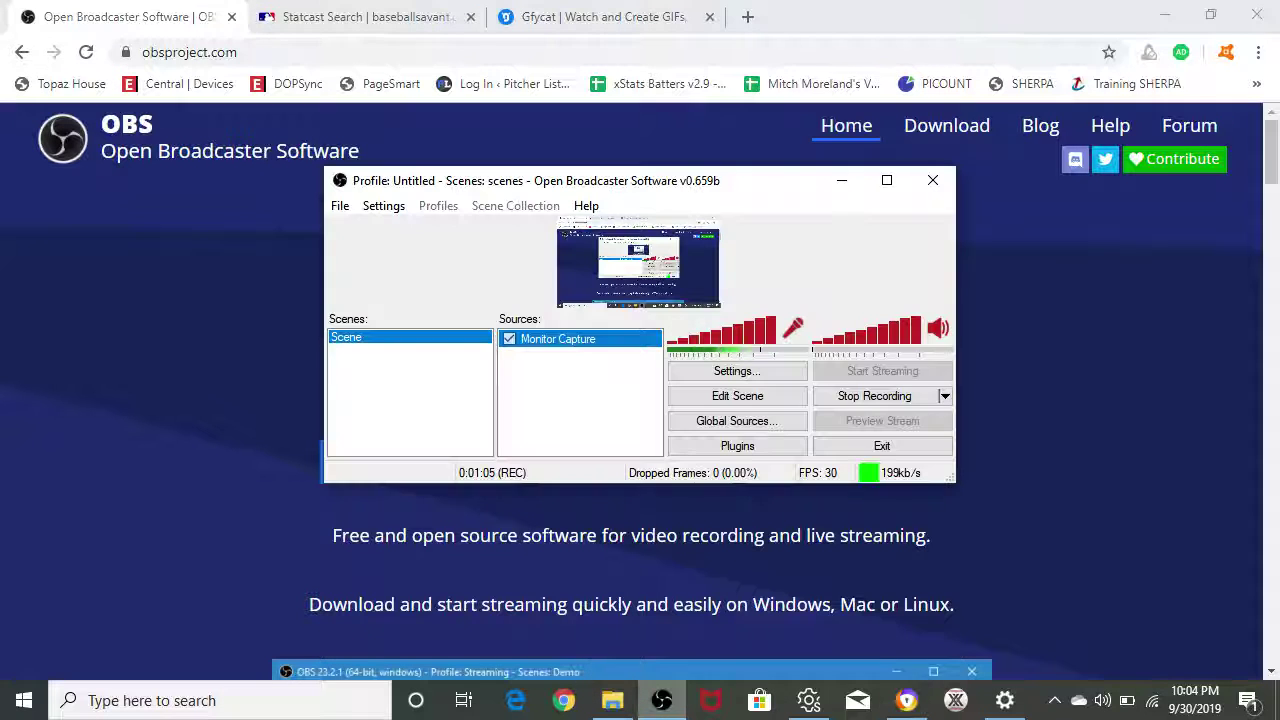
# Switch to OBS, open its settings, and review the Encoding and Broadcast Settings, checking the Videos output folder in File Explorer
pyautogui.click(661, 700)
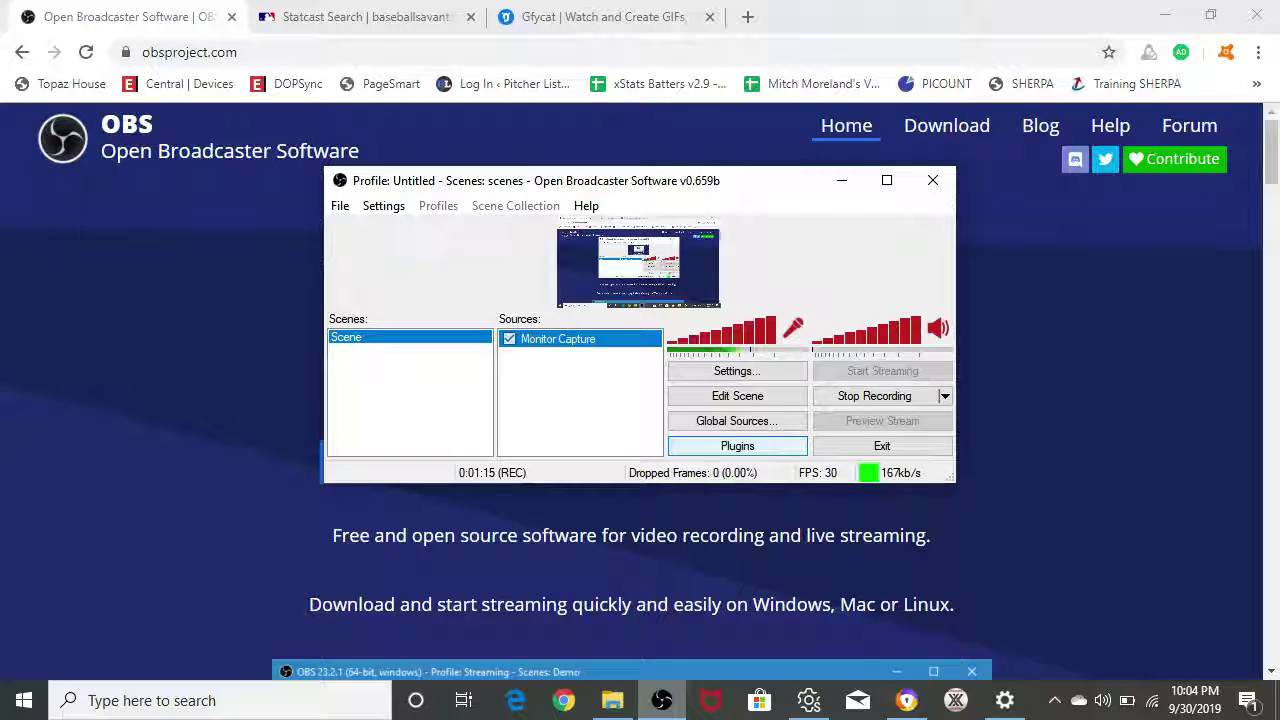
pyautogui.click(383, 205)
pyautogui.press('Down')
pyautogui.press('Return')
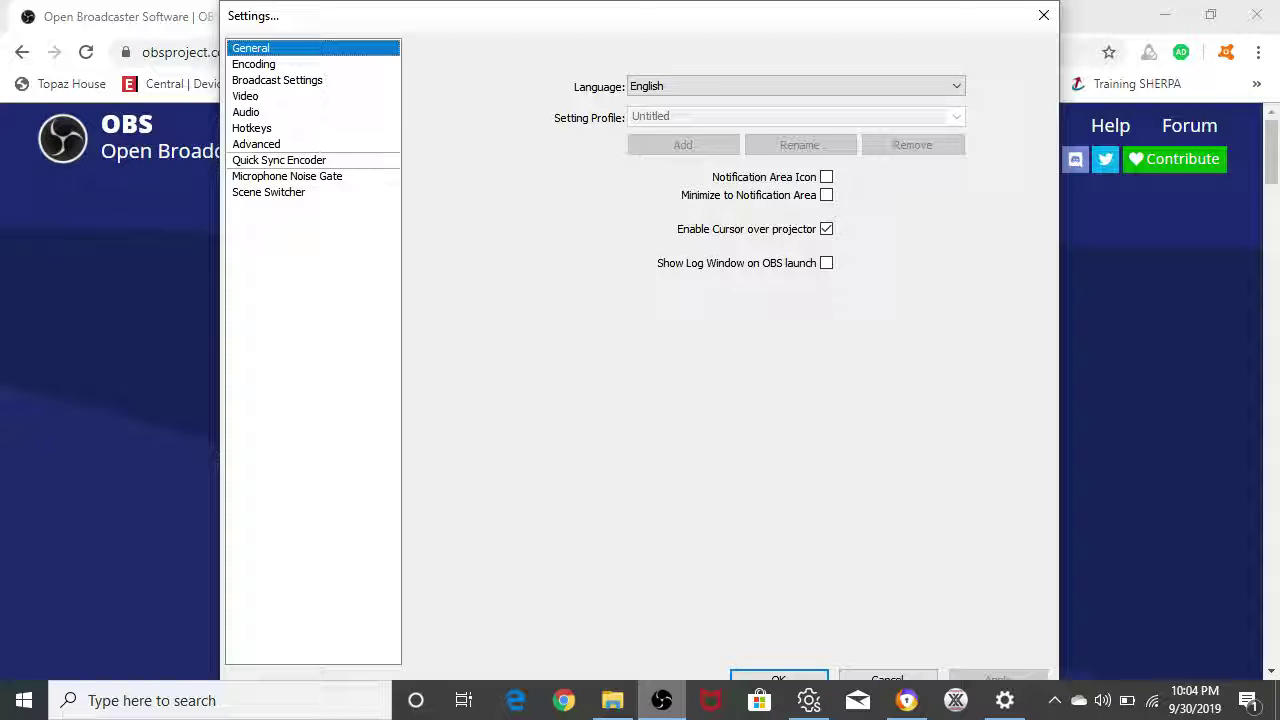
pyautogui.click(253, 64)
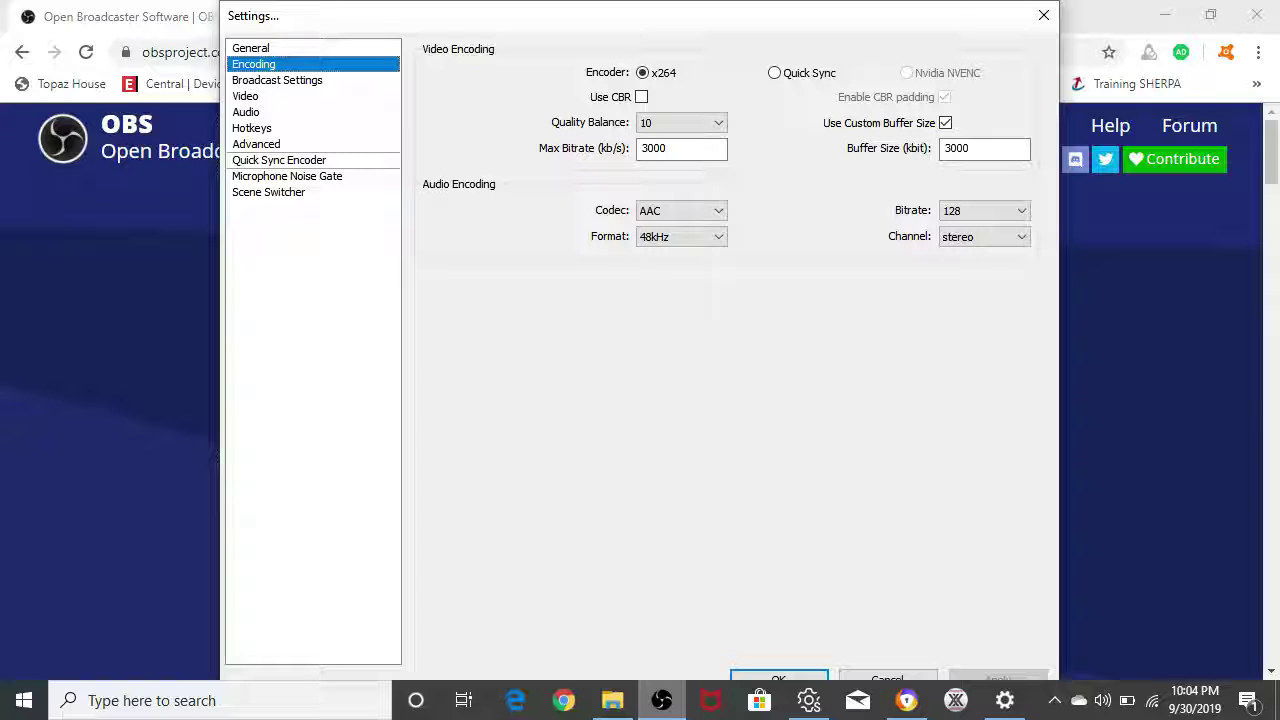
pyautogui.click(277, 80)
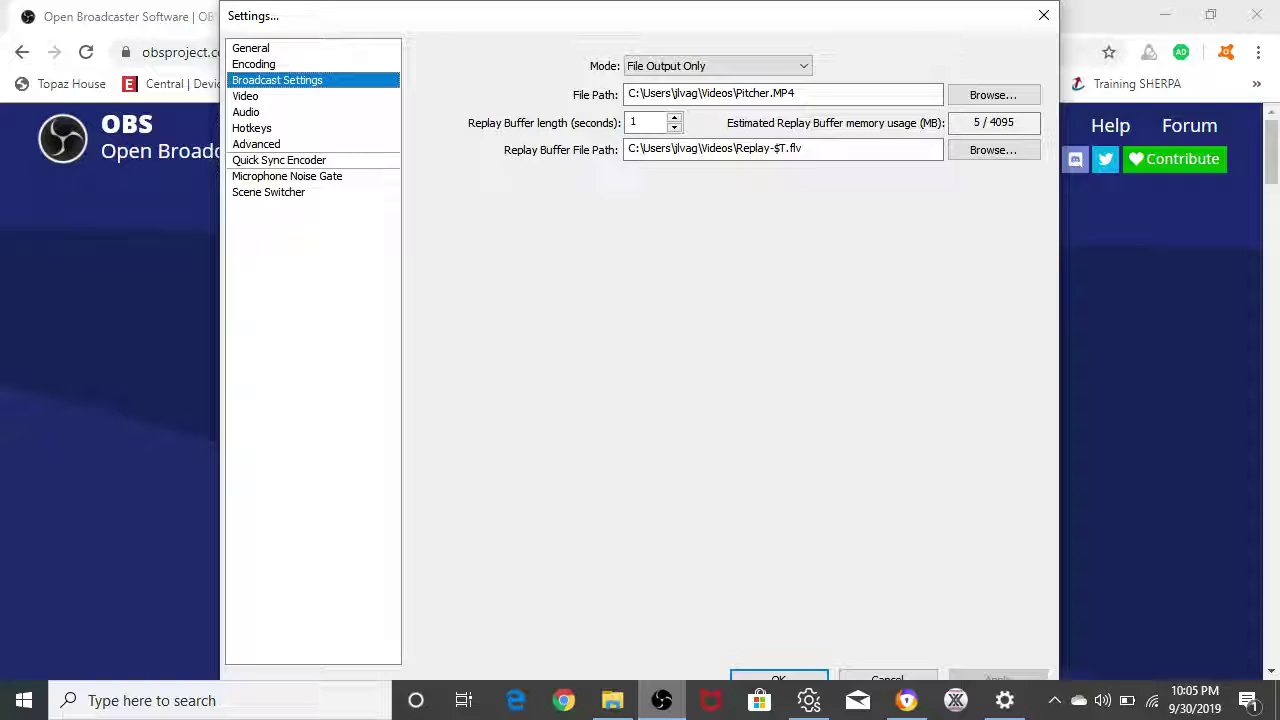
pyautogui.moveTo(626, 148)
pyautogui.click(612, 700)
pyautogui.hotkey('alt', 'Tab')
# Review the Video, Audio, Hotkeys and Advanced settings, and close the settings dialog
pyautogui.click(245, 95)
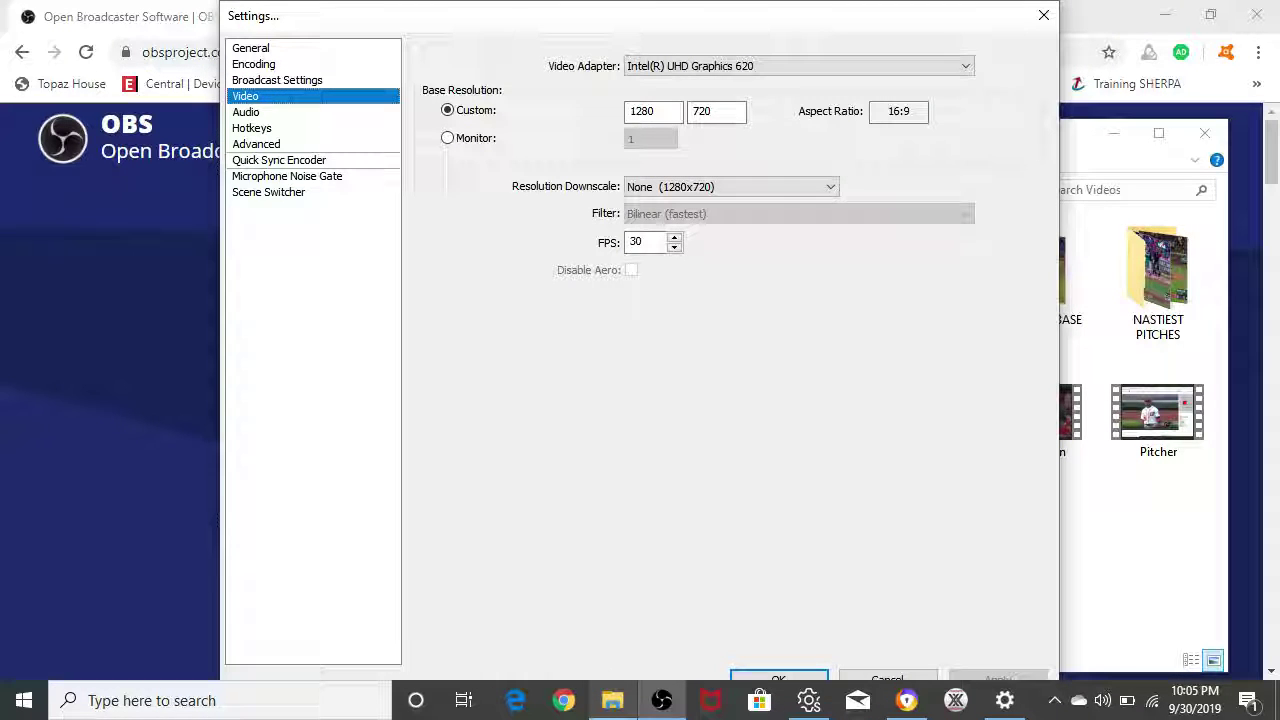
pyautogui.click(245, 112)
pyautogui.click(252, 128)
pyautogui.click(245, 112)
pyautogui.click(252, 128)
pyautogui.click(256, 144)
pyautogui.click(778, 676)
pyautogui.rightClick(426, 394)
pyautogui.click(488, 405)
pyautogui.press('Escape')
# Add a second Monitor Capture source for monitor 1 named Monitor Capture 2 and disable it in the scene
pyautogui.rightClick(561, 365)
pyautogui.moveTo(605, 374)
pyautogui.click(744, 396)
pyautogui.click(710, 369)
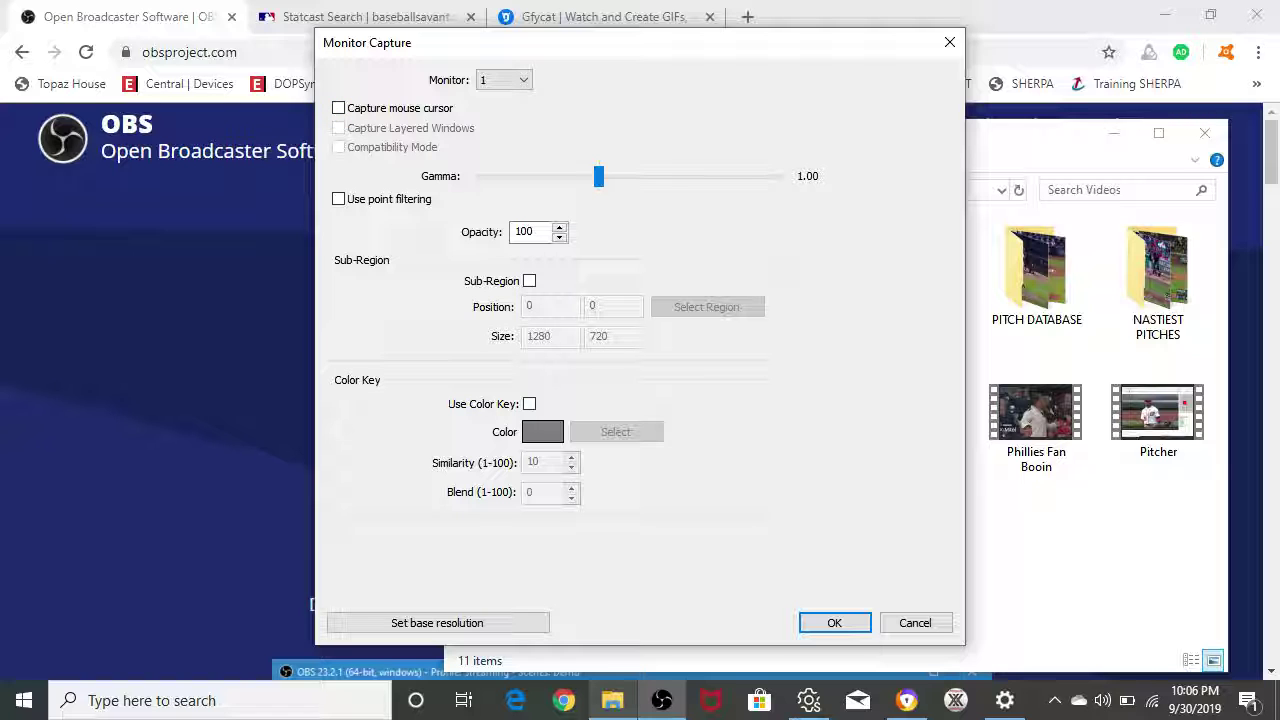
pyautogui.press('Return')
pyautogui.click(558, 356)
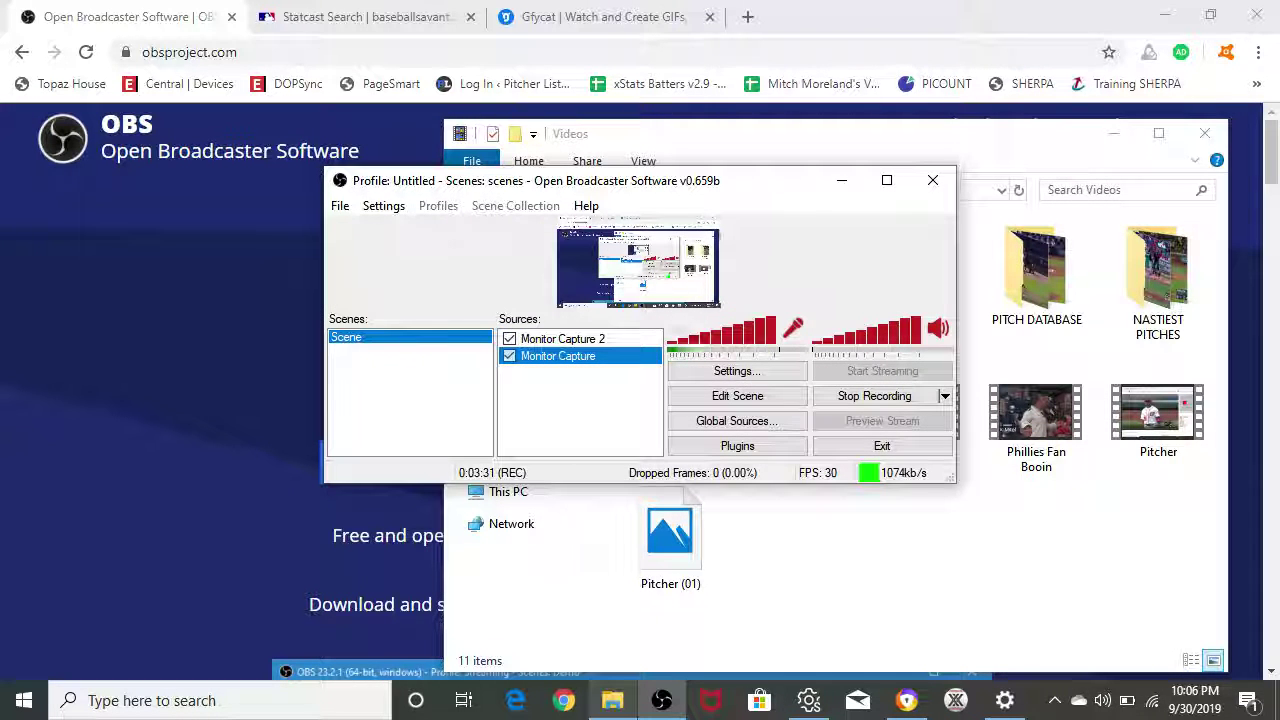
pyautogui.click(509, 338)
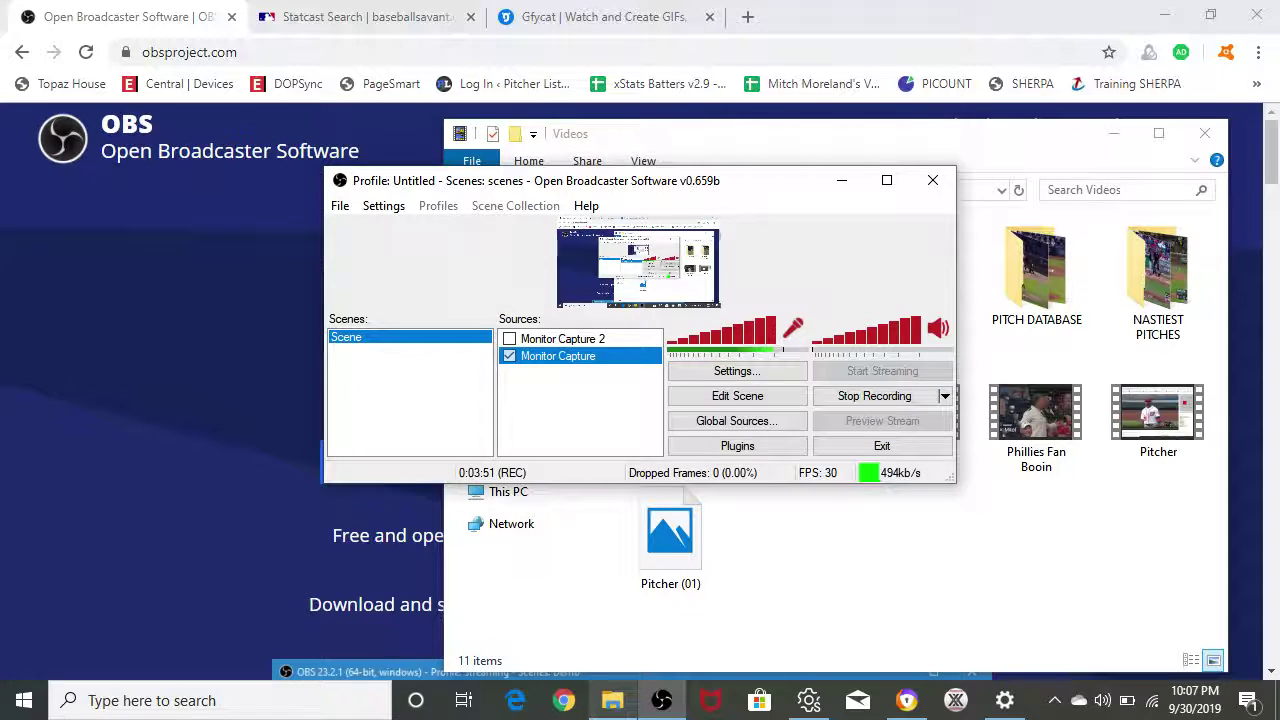
# Switch to the browser and open the Statcast Search page from the Baseball Savant home page
pyautogui.hotkey('alt', 'Tab')
pyautogui.hotkey('ctrl', 'Tab')
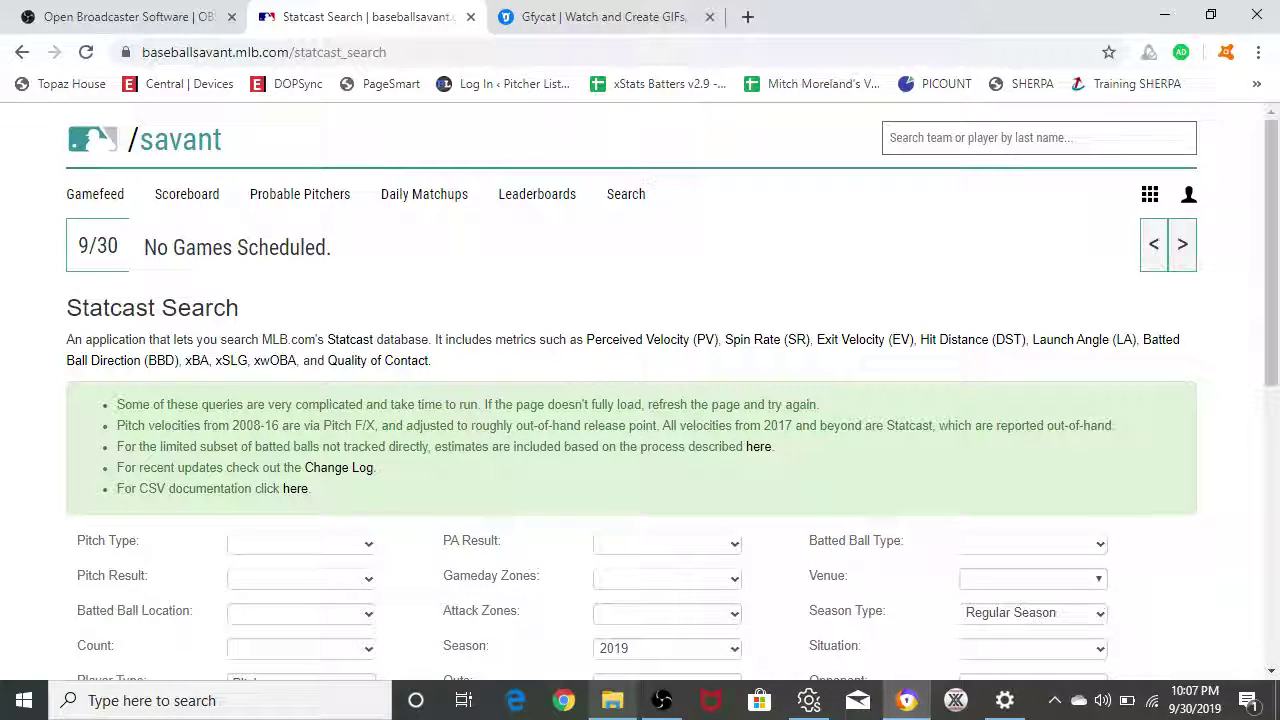
pyautogui.click(178, 140)
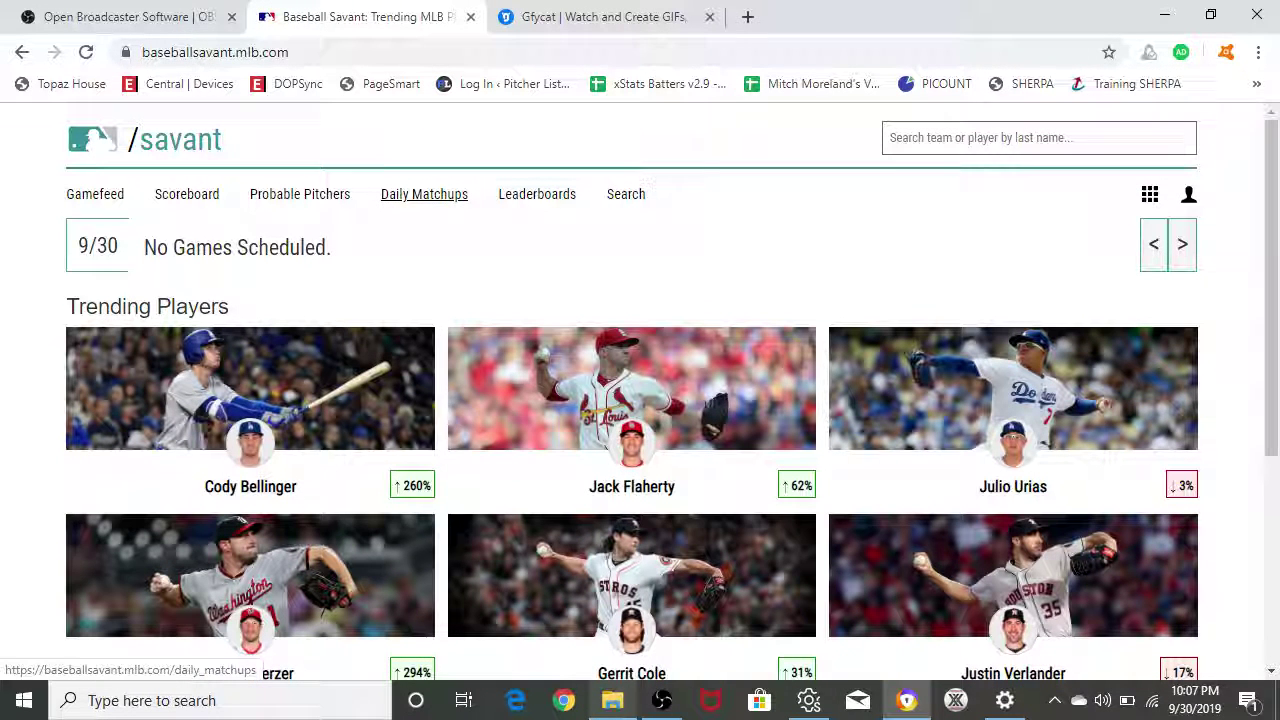
pyautogui.click(626, 194)
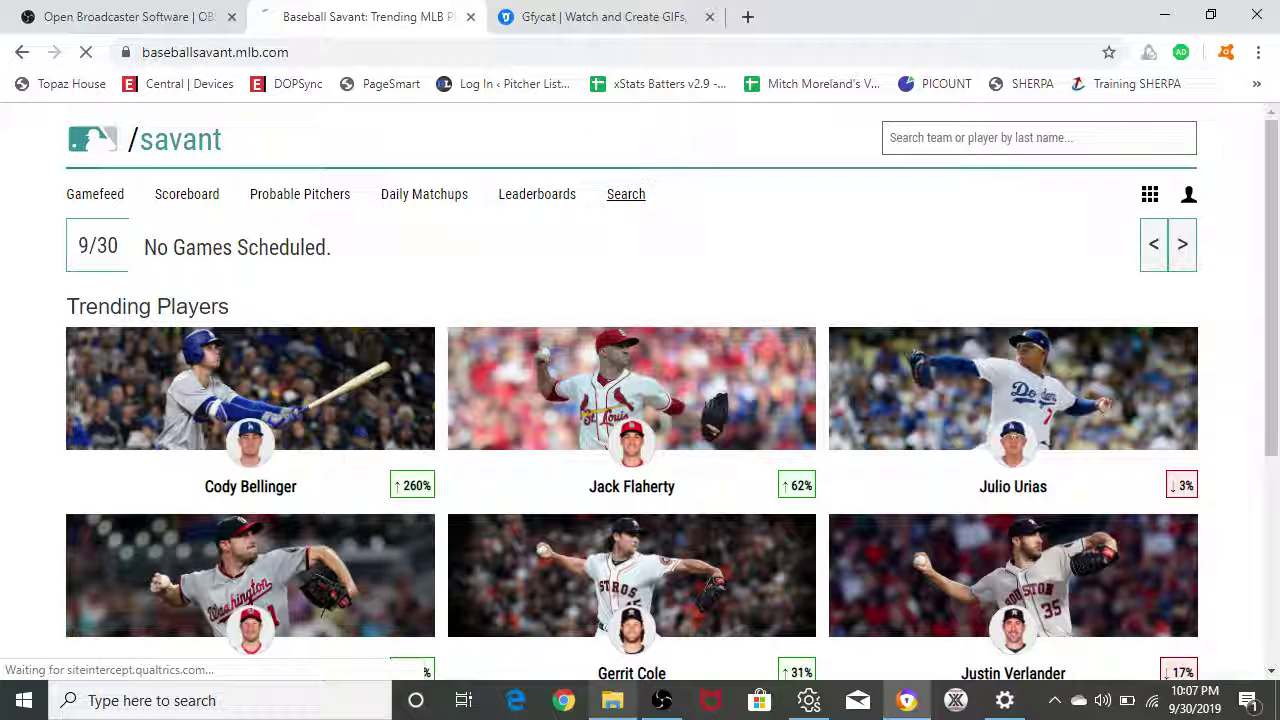
# Run a Statcast search for the 2019 season with Stephen Strasburg as the pitcher
pyautogui.scroll(-3, 640, 400)
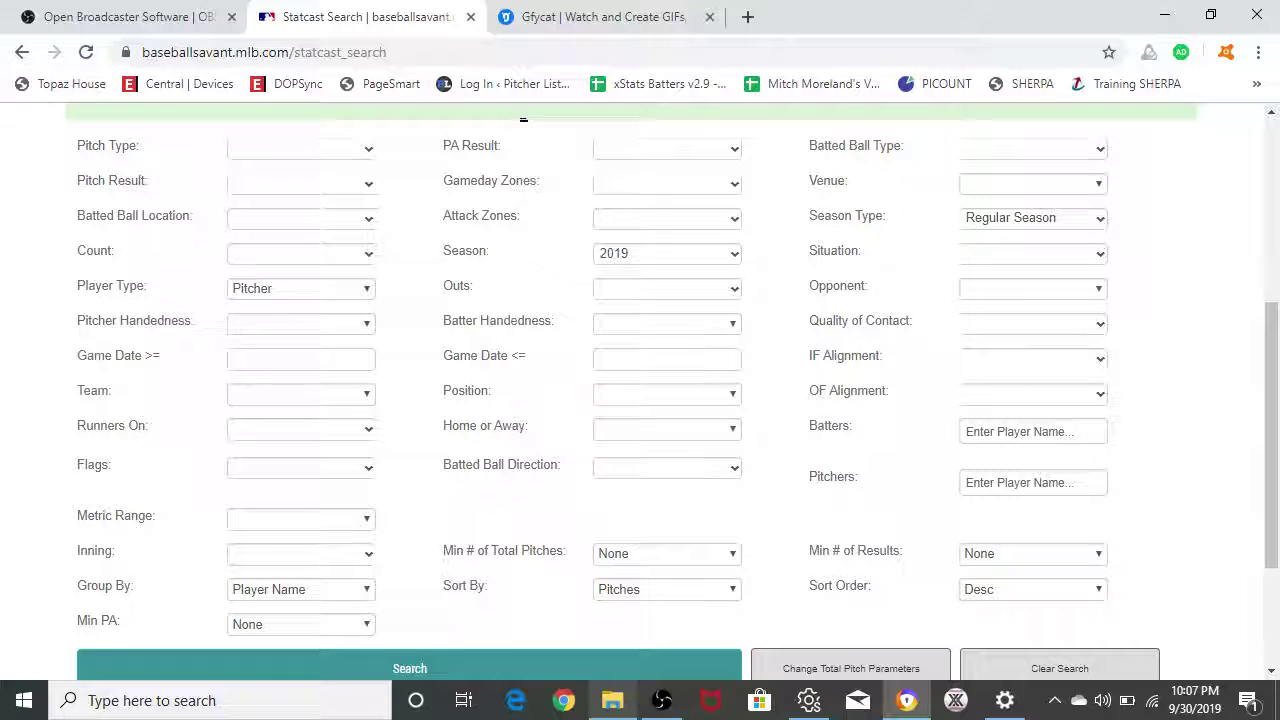
pyautogui.click(666, 253)
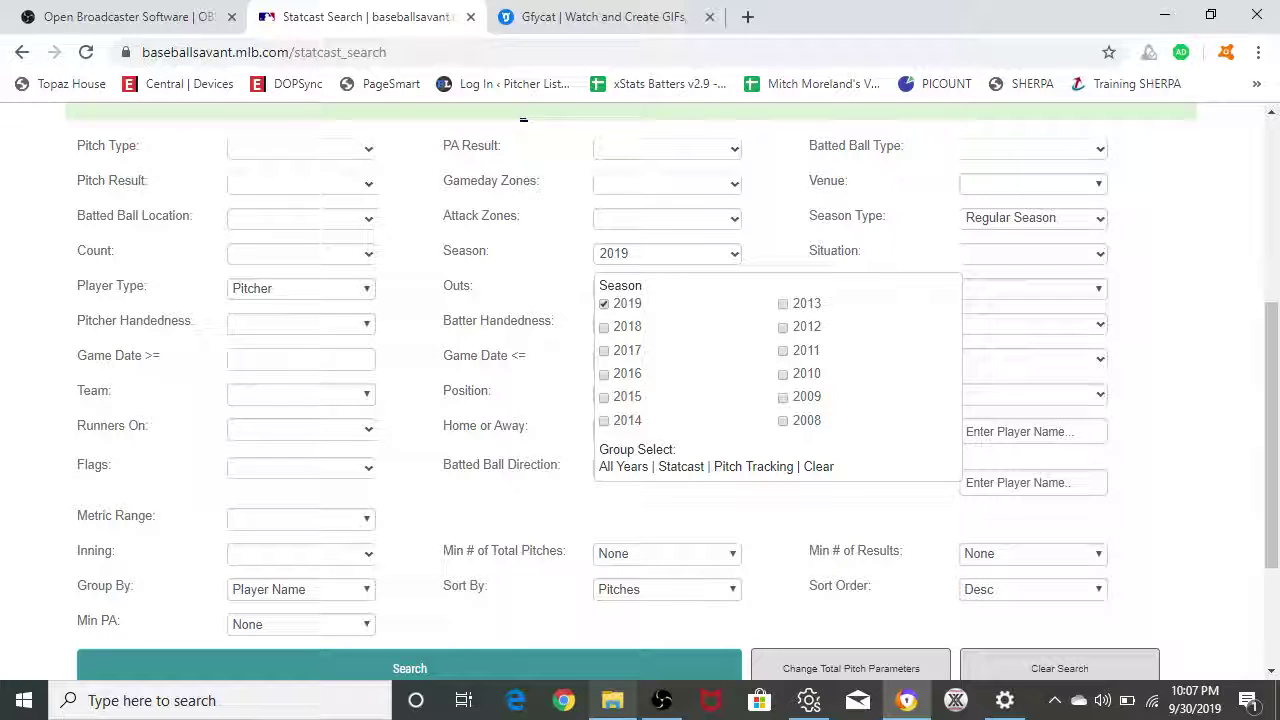
pyautogui.click(522, 118)
pyautogui.click(1032, 482)
pyautogui.write('strasbu')
pyautogui.press('Return')
pyautogui.scroll(-2, 640, 400)
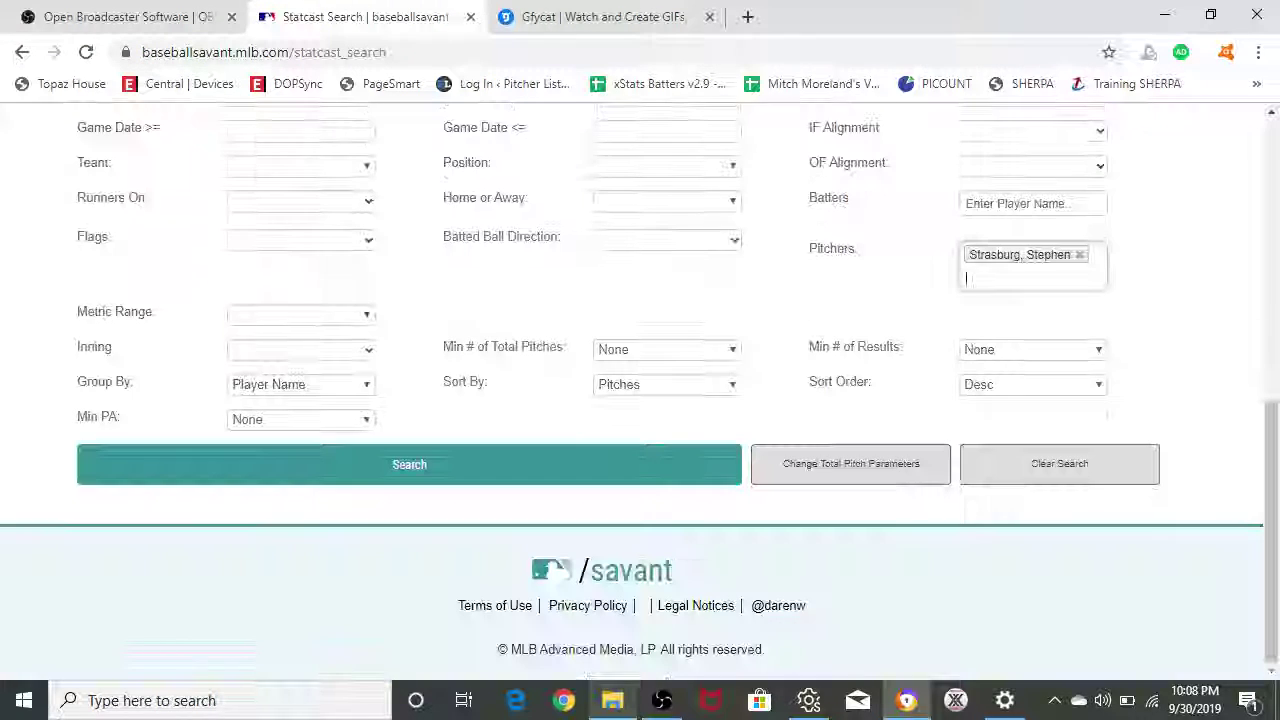
pyautogui.click(409, 464)
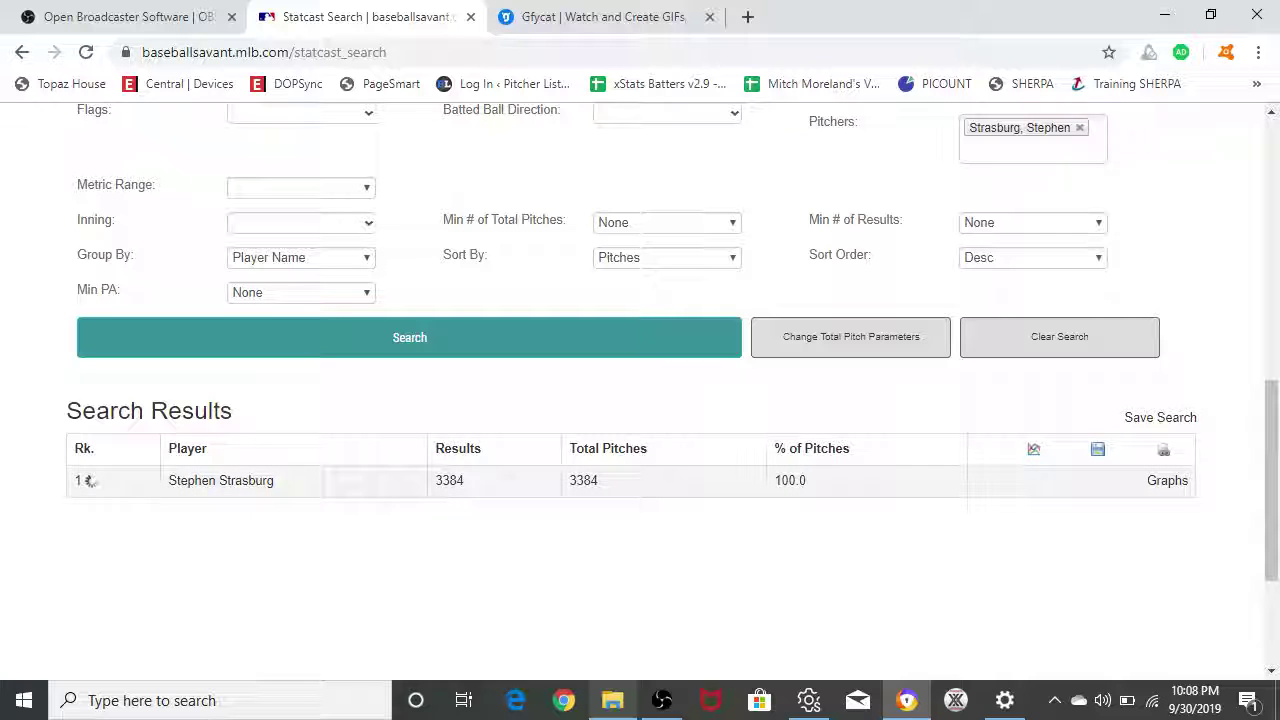
pyautogui.scroll(-3, 640, 400)
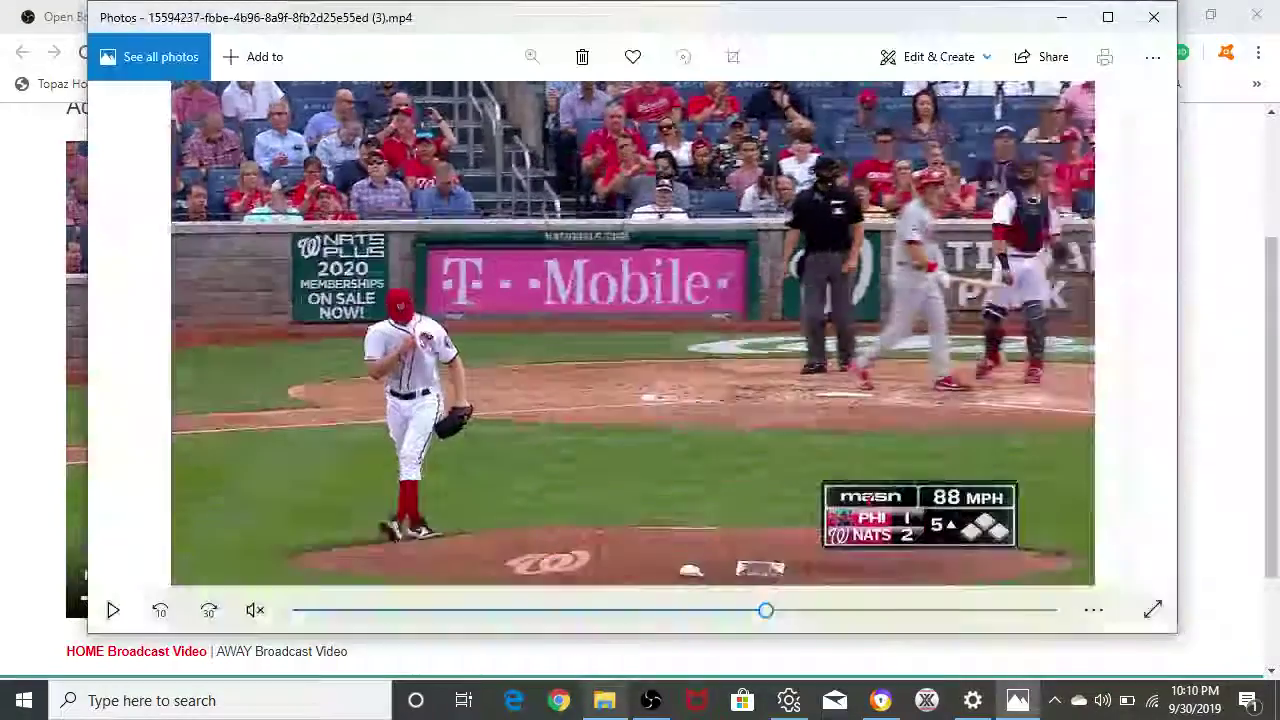
# Bring up the OBS window, and open the Pitcher recording from the Videos folder
pyautogui.click(651, 700)
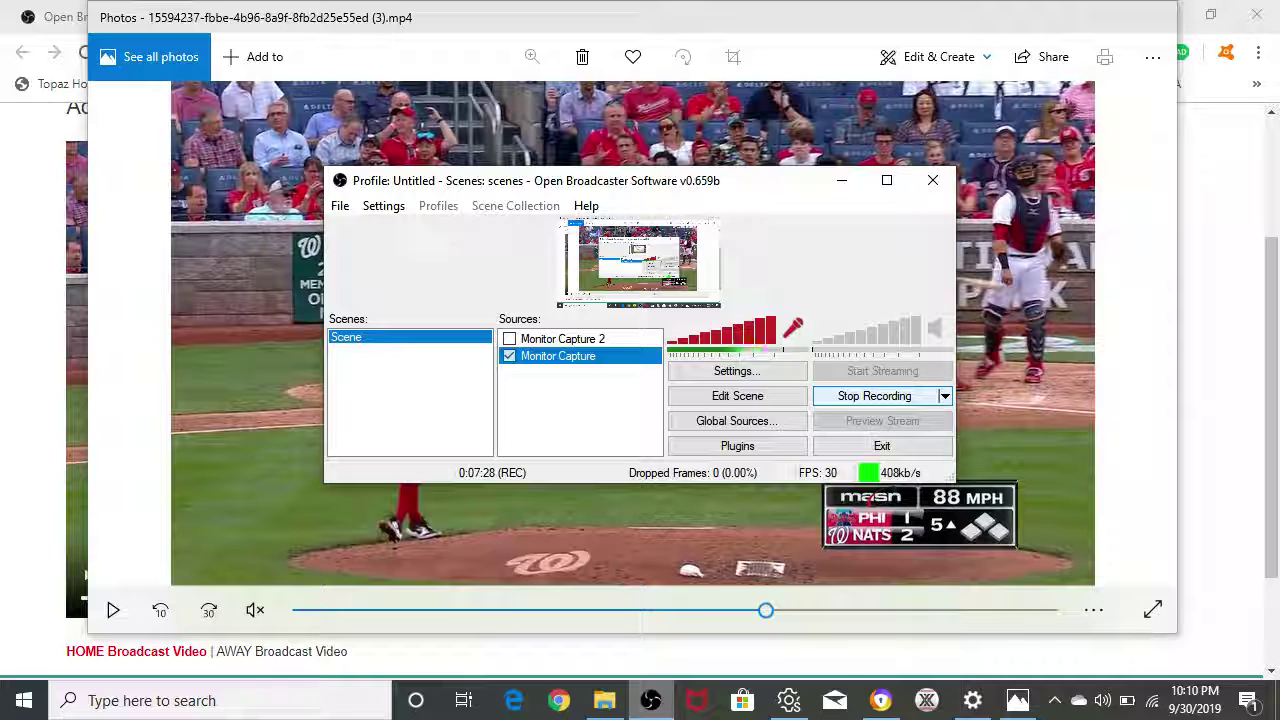
pyautogui.click(604, 700)
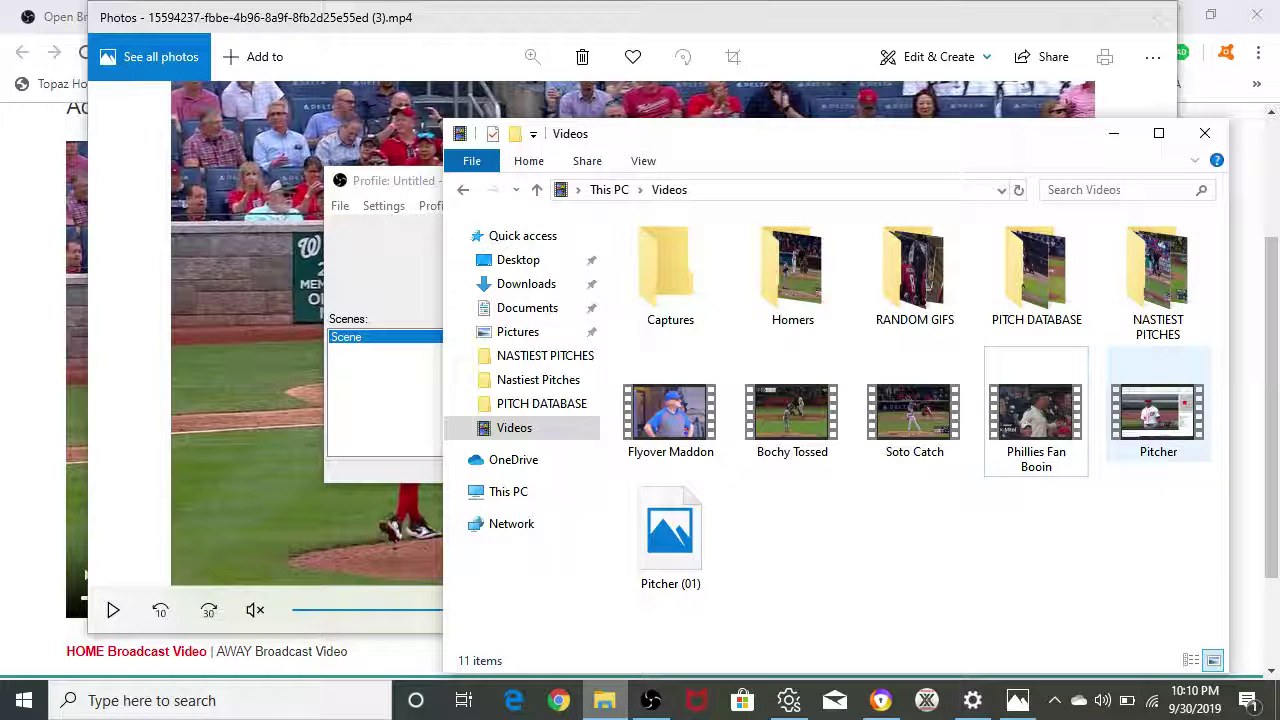
pyautogui.click(1157, 410)
pyautogui.press('Return')
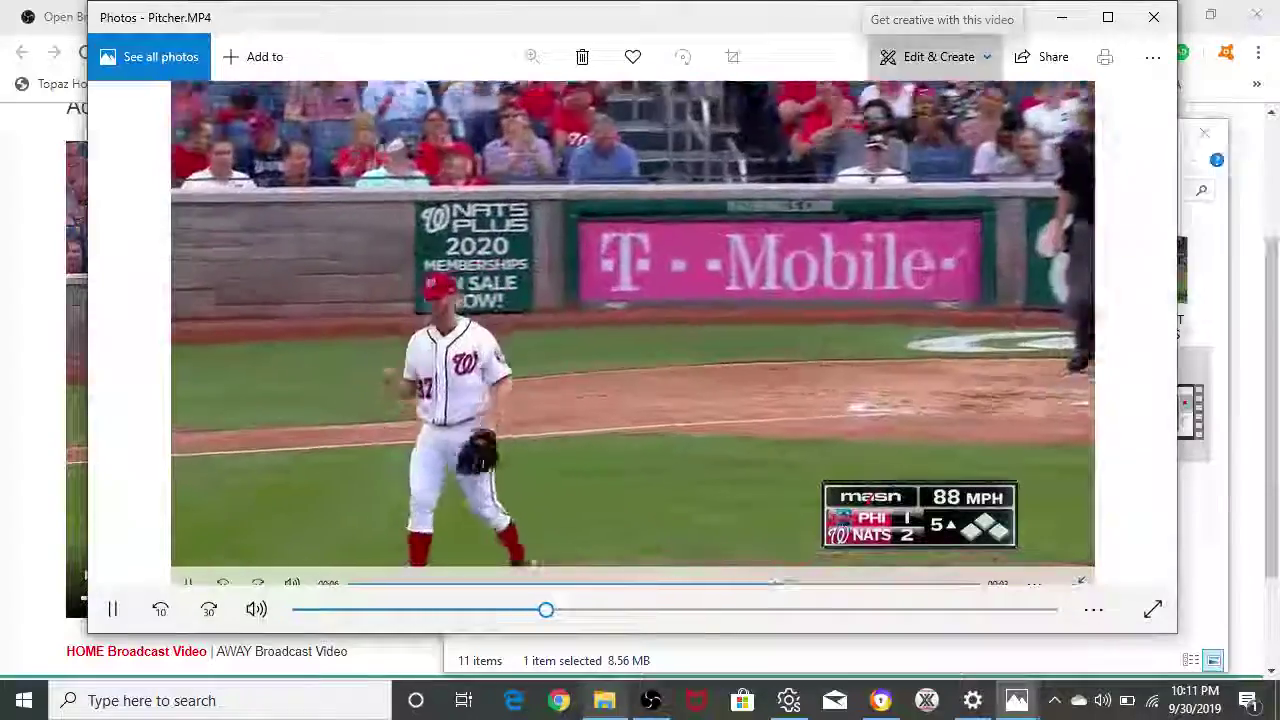
# Trim the Pitcher video down to the pitch footage, save it as a copy, and close the viewer
pyautogui.click(938, 56)
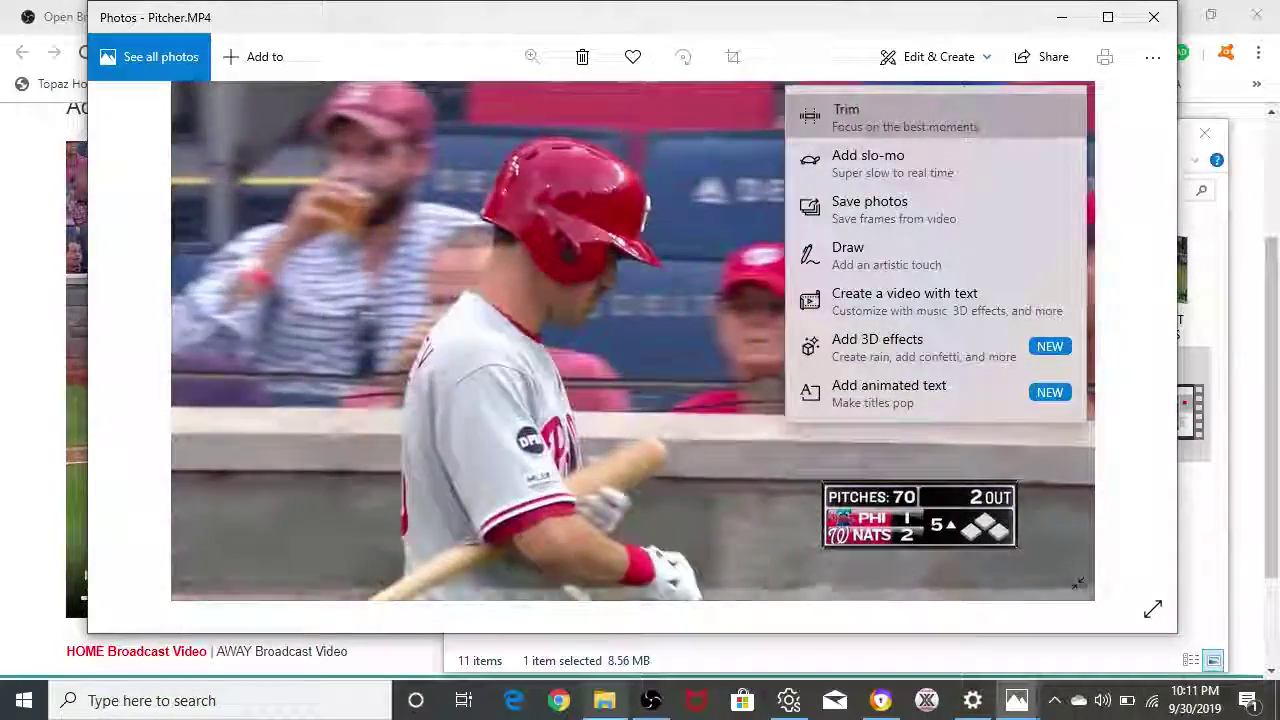
pyautogui.click(845, 116)
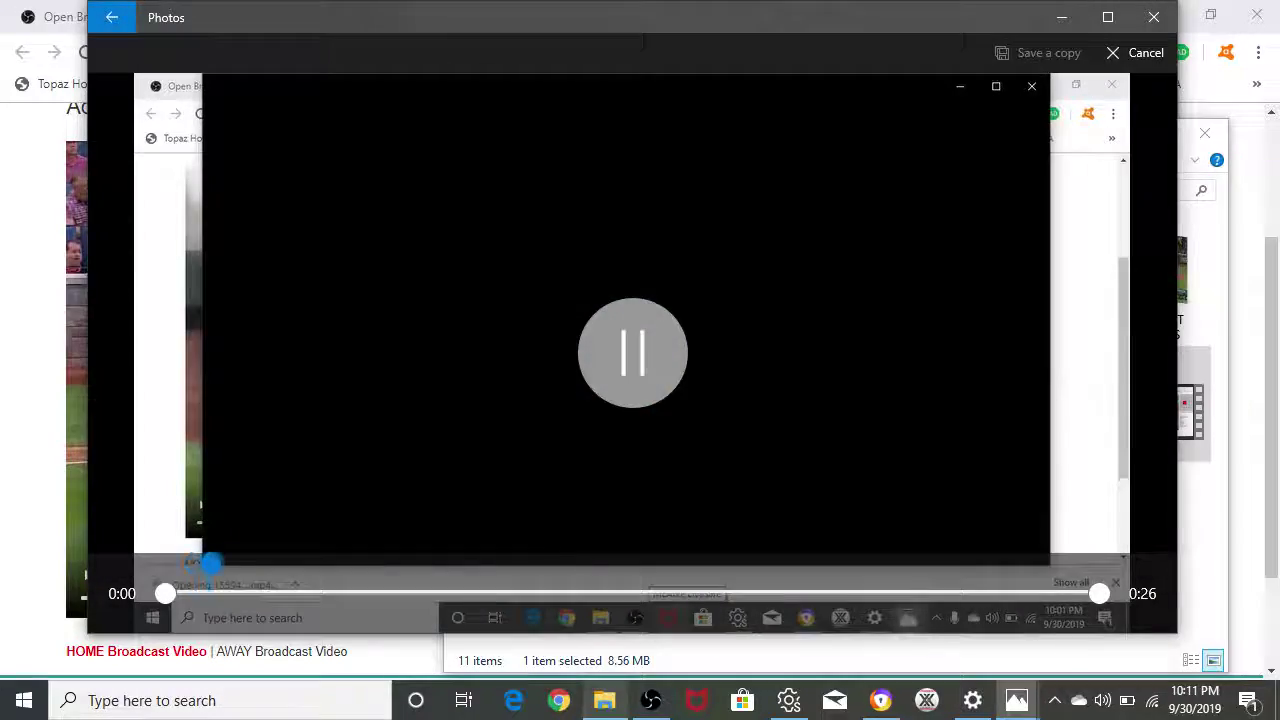
pyautogui.moveTo(165, 593); pyautogui.dragTo(713, 593)
pyautogui.moveTo(654, 593); pyautogui.dragTo(636, 593)
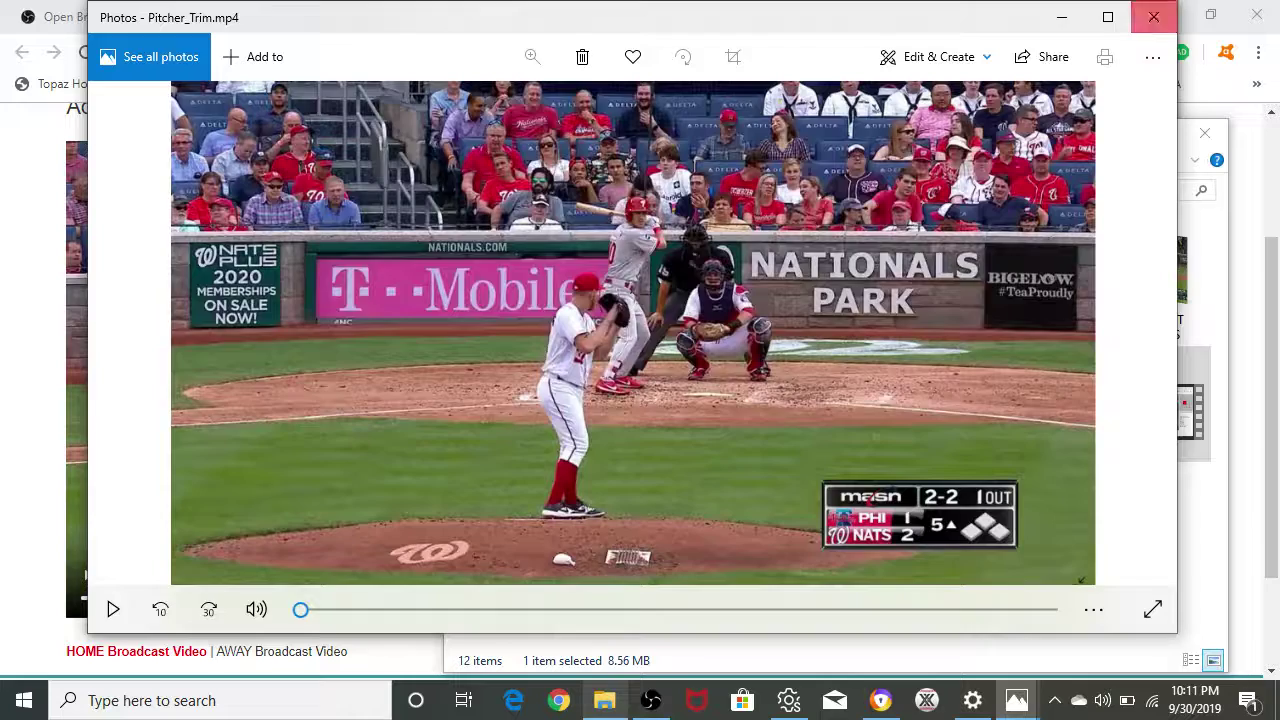
pyautogui.click(1153, 16)
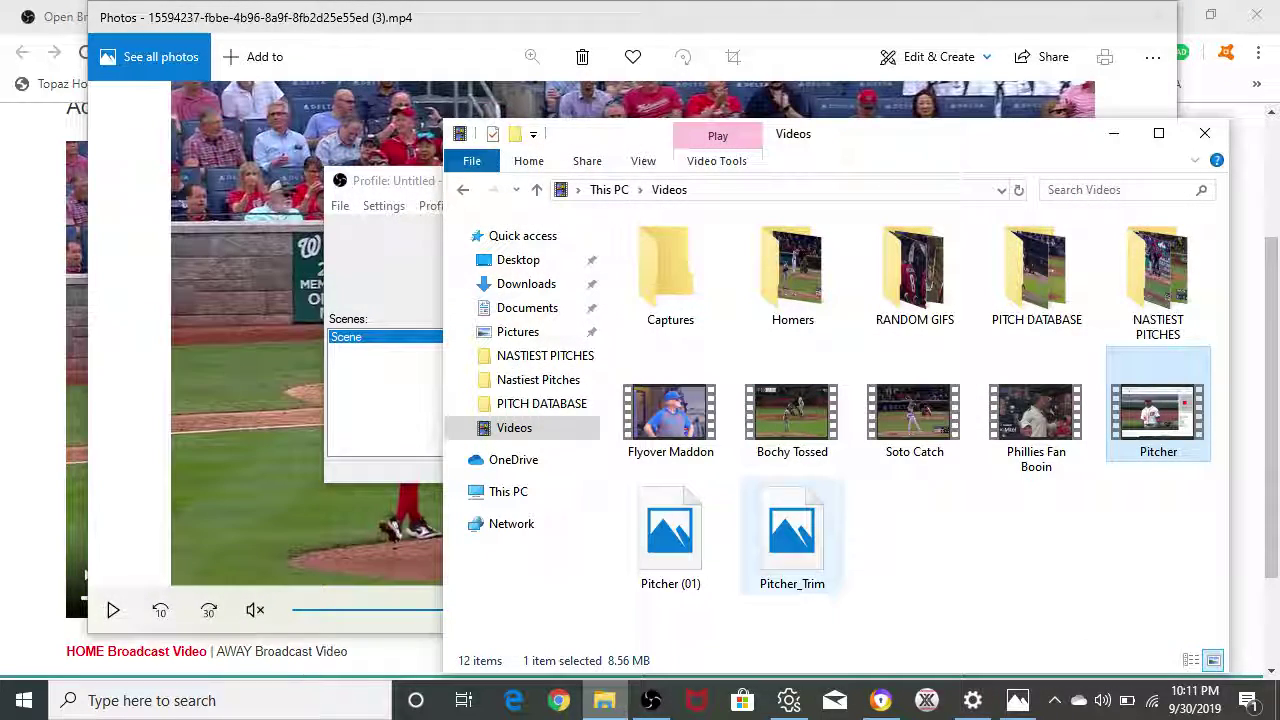
# Delete the original Pitcher recording from the Videos folder and open the trimmed copy
pyautogui.click(792, 537)
pyautogui.click(1158, 405)
pyautogui.press('Delete')
pyautogui.click(670, 535)
pyautogui.press('Return')
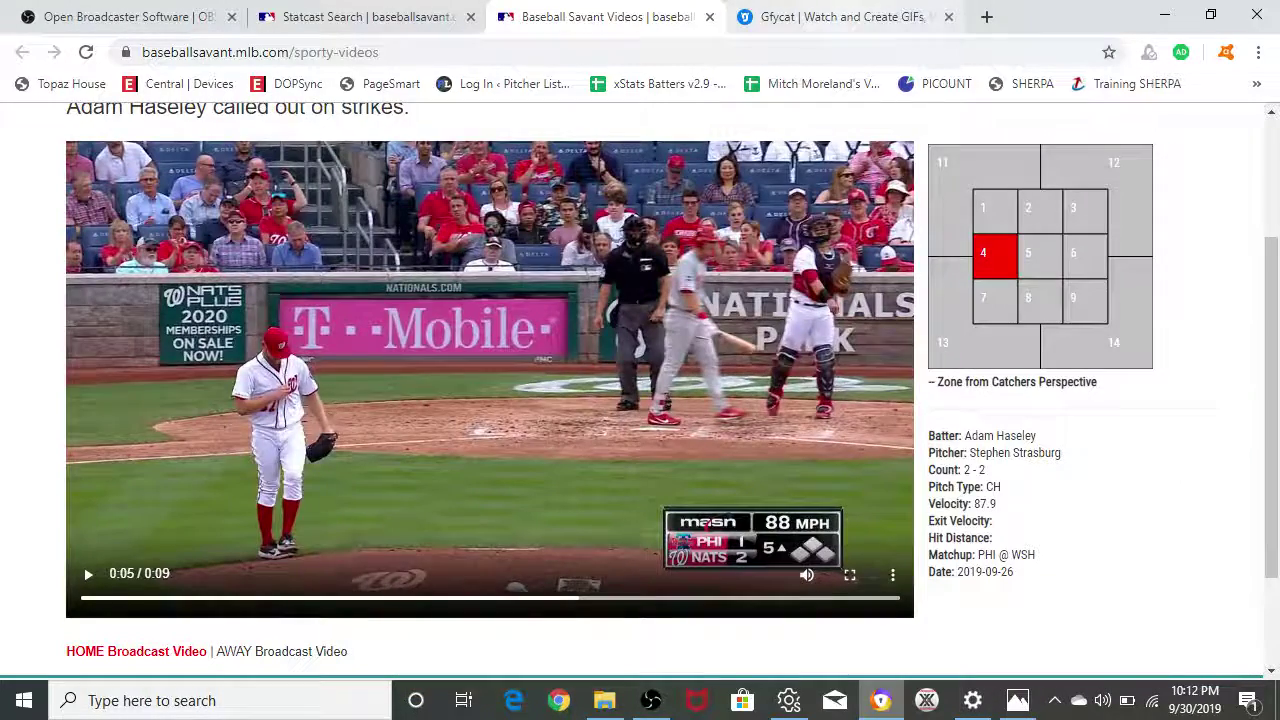
# Upload the Pitcher_Trim video from the Videos folder to Gfycat
pyautogui.hotkey('ctrl', 'Tab')
pyautogui.click(915, 130)
pyautogui.click(604, 700)
pyautogui.moveTo(670, 535); pyautogui.dragTo(370, 560)
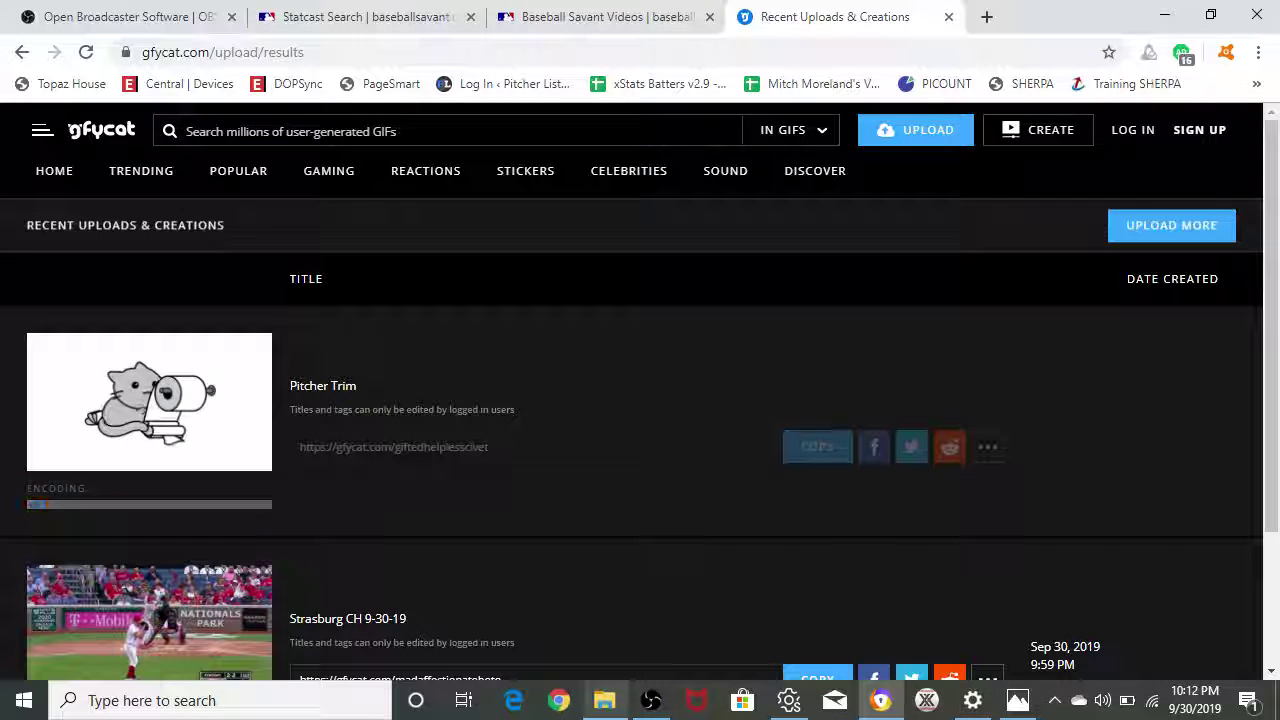
pyautogui.scroll(-2, 631, 490)
pyautogui.scroll(2, 631, 490)
pyautogui.scroll(-1, 631, 490)
# Rename the trimmed video file in the Videos folder as Strasburg CH 9-30-19
pyautogui.click(604, 700)
pyautogui.rightClick(677, 543)
pyautogui.click(735, 500)
pyautogui.write('Strasburg CH 9-30-1 9-2')
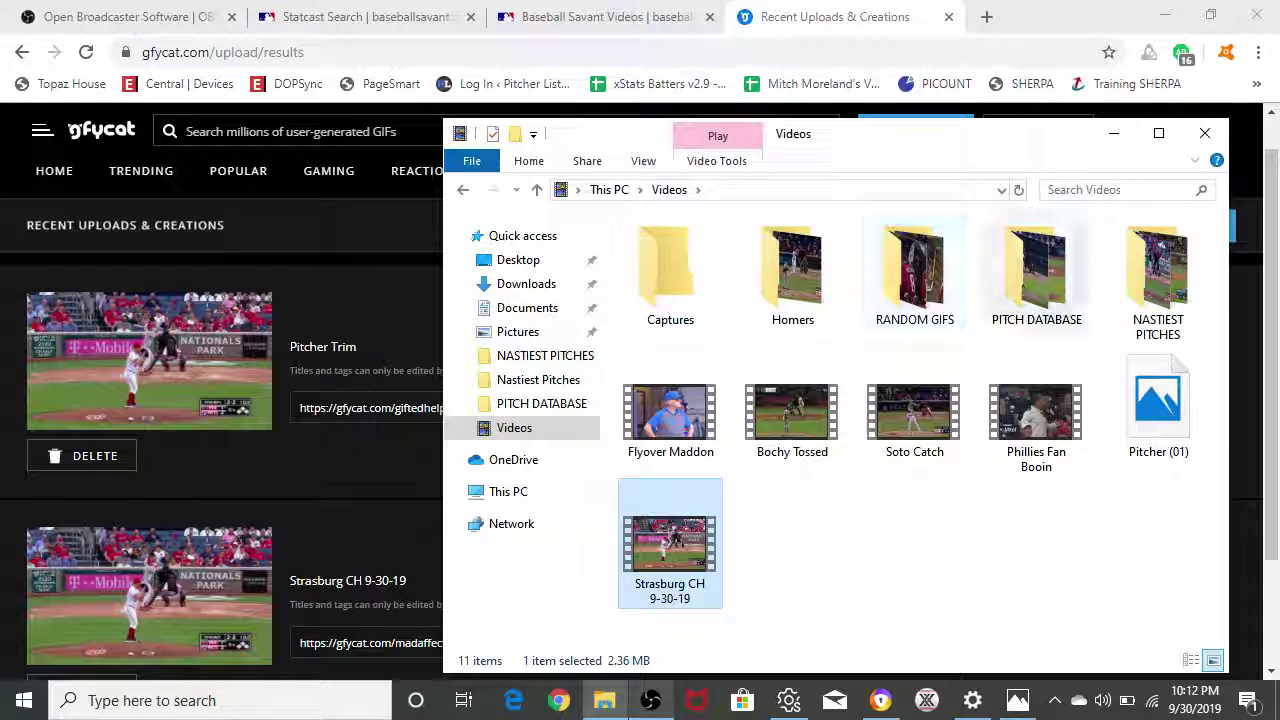
# Switch back to Gfycat and select the share link of the Pitcher Trim upload
pyautogui.hotkey('alt', 'Tab')
pyautogui.scroll(-1, 640, 440)
pyautogui.scroll(1, 640, 440)
pyautogui.click(393, 364)
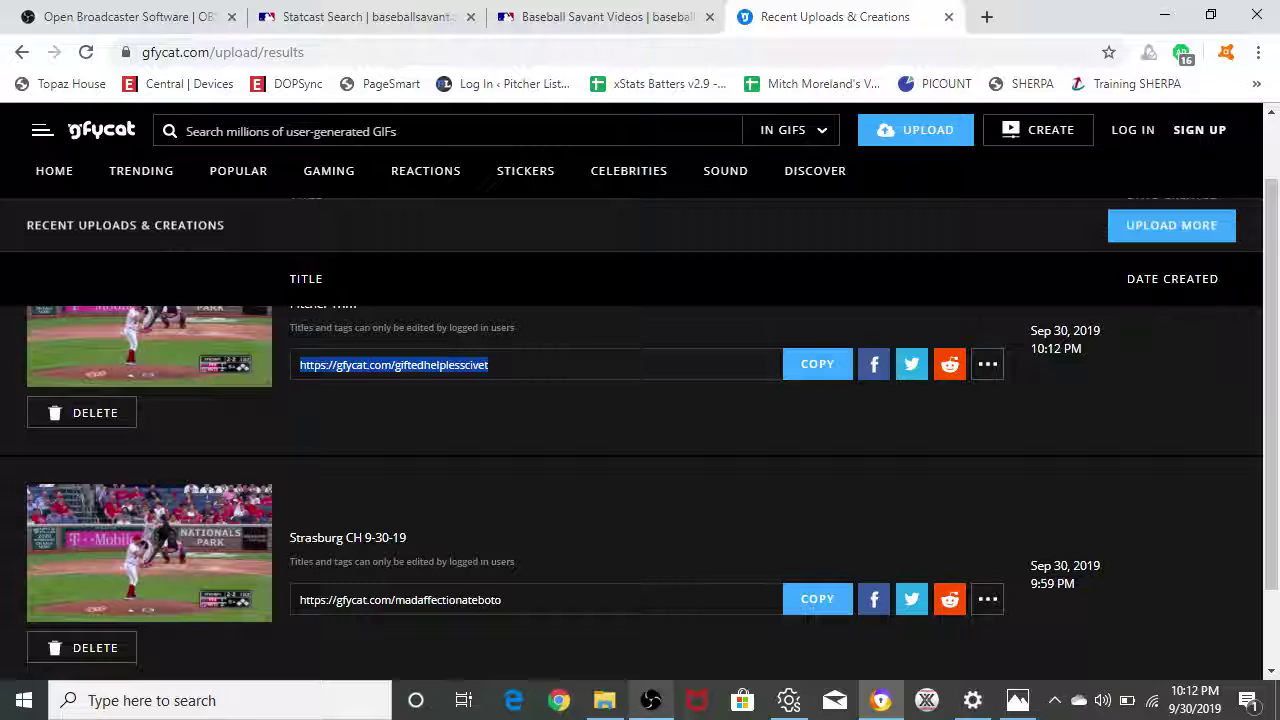